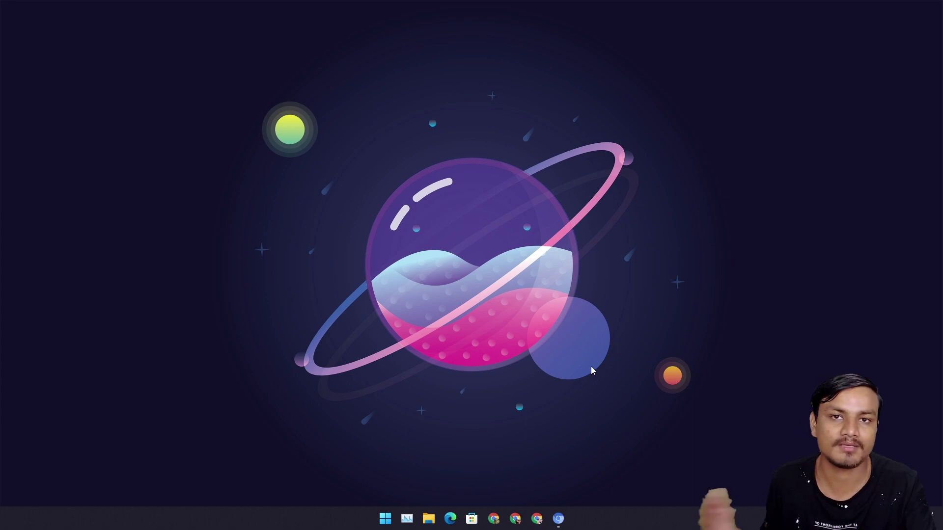
# Step: Switch to Chromium and examine the ungoogled-chromium GitHub README, including its motivation, feature overview, download options and source code sections
pyautogui.click(558, 518)
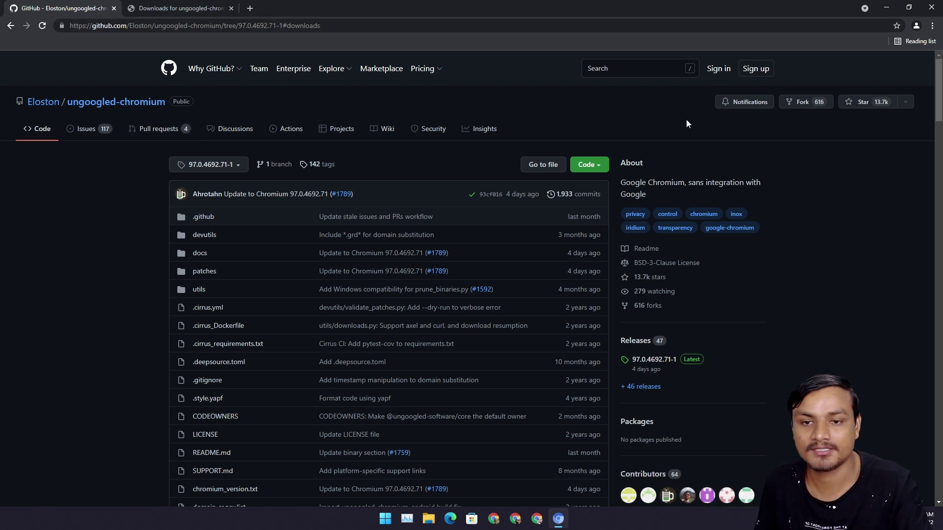
pyautogui.scroll(-2, 863, 231)
pyautogui.scroll(2, 864, 211)
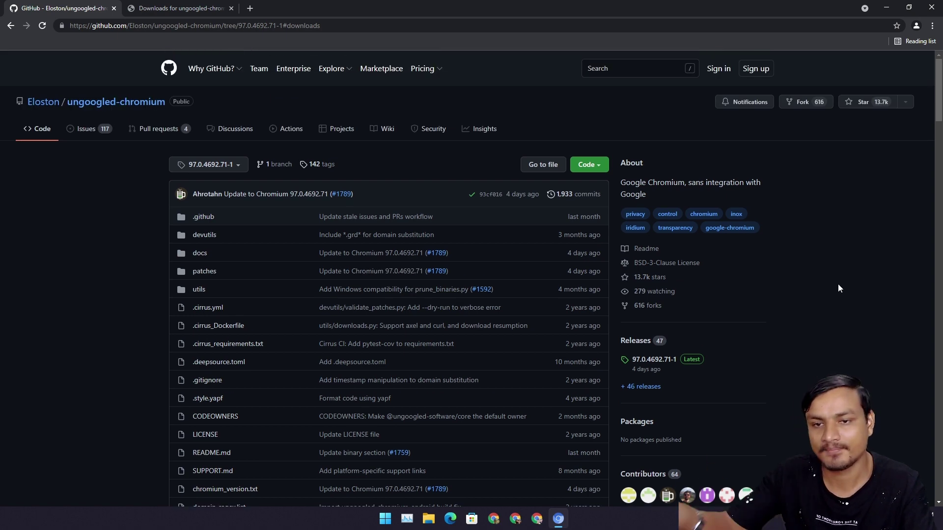
pyautogui.scroll(-10, 835, 280)
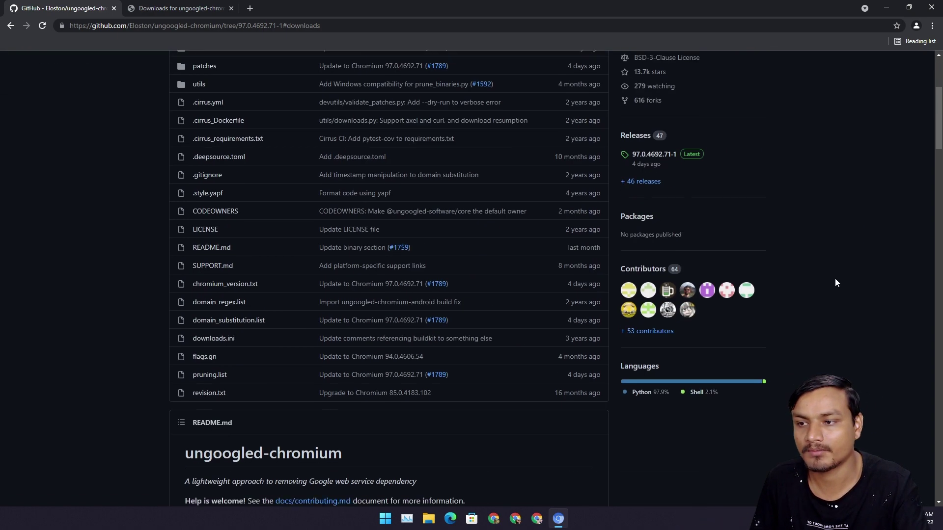
pyautogui.scroll(-8, 397, 189)
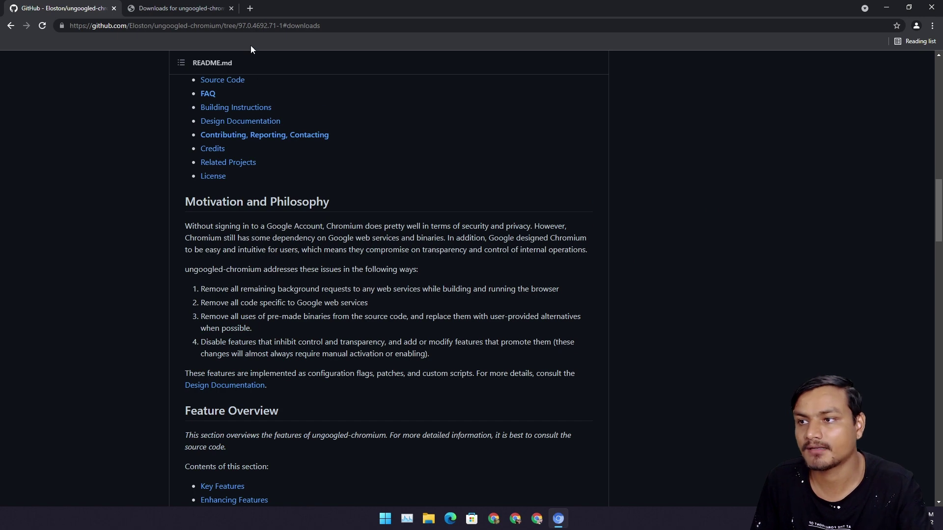
pyautogui.scroll(-12, 403, 286)
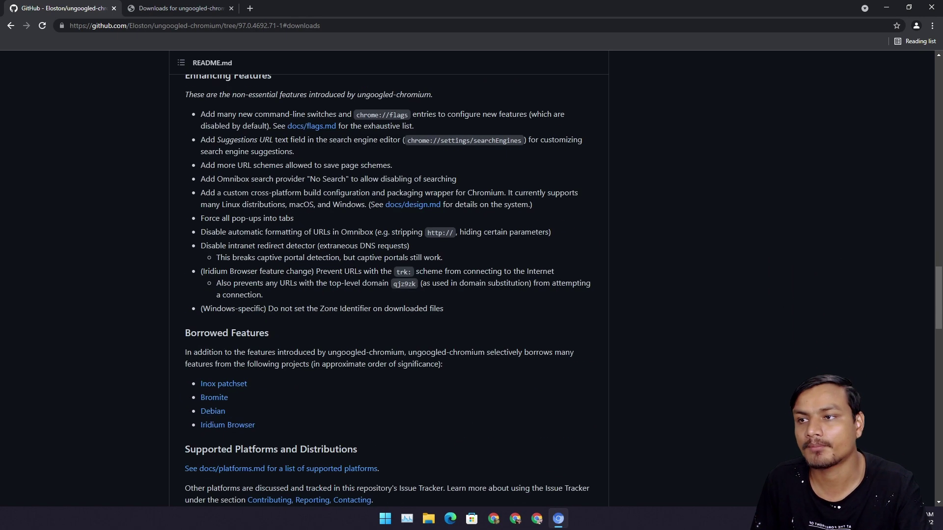
pyautogui.scroll(6, 352, 278)
pyautogui.scroll(-20, 401, 269)
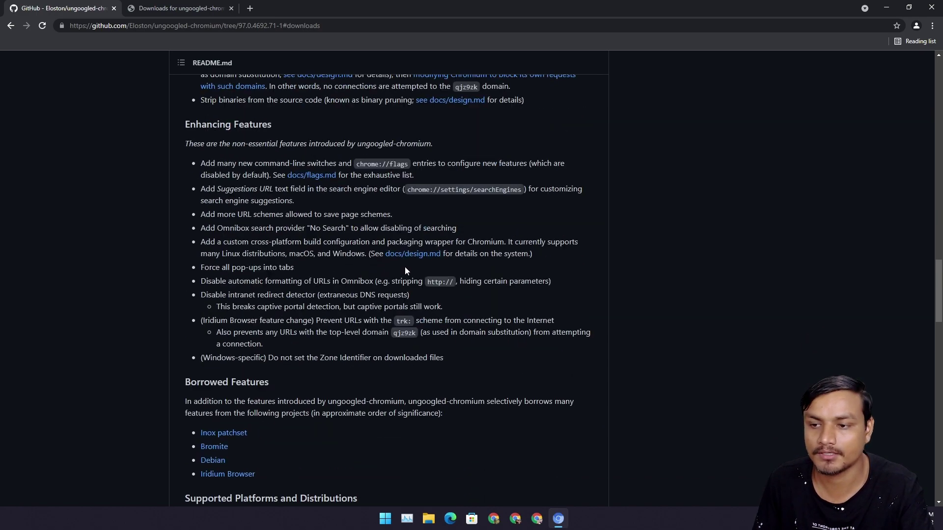
pyautogui.scroll(-14, 401, 270)
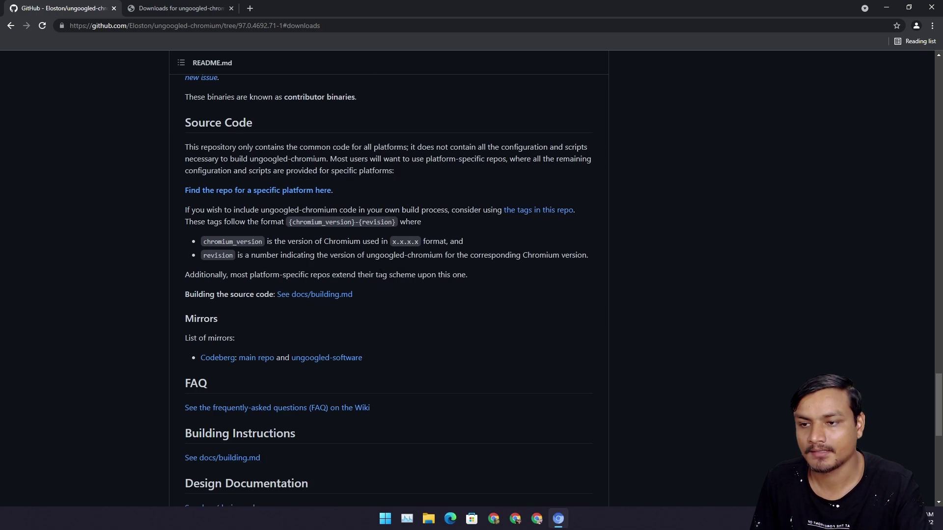
pyautogui.scroll(14, 532, 301)
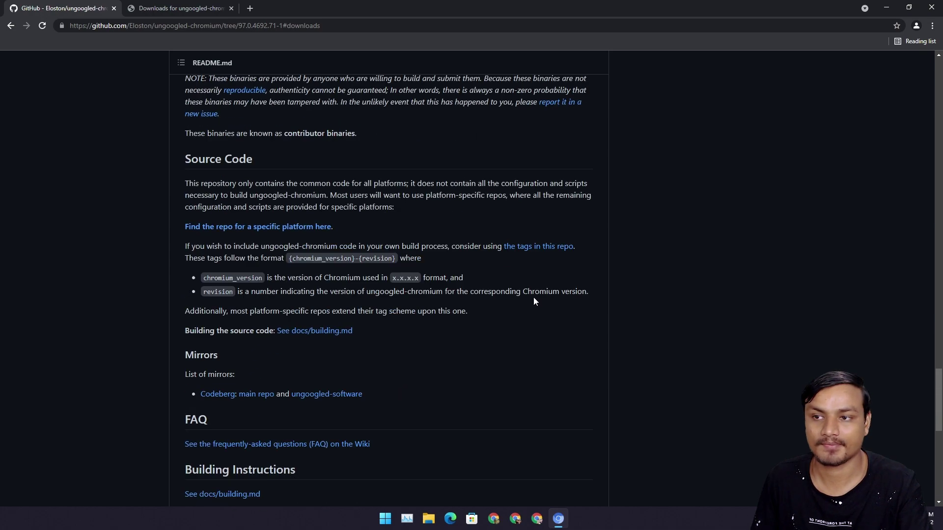
pyautogui.scroll(-5, 437, 293)
pyautogui.scroll(7, 261, 116)
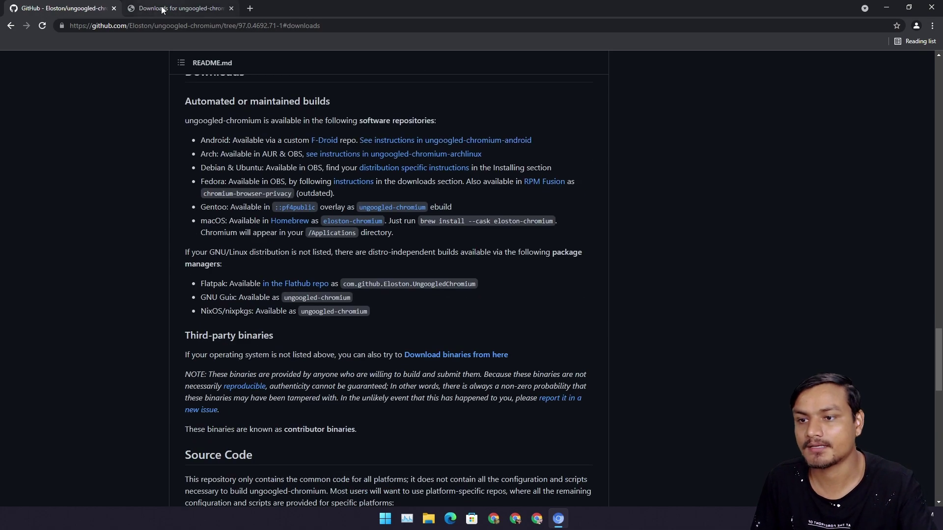
pyautogui.scroll(14, 358, 248)
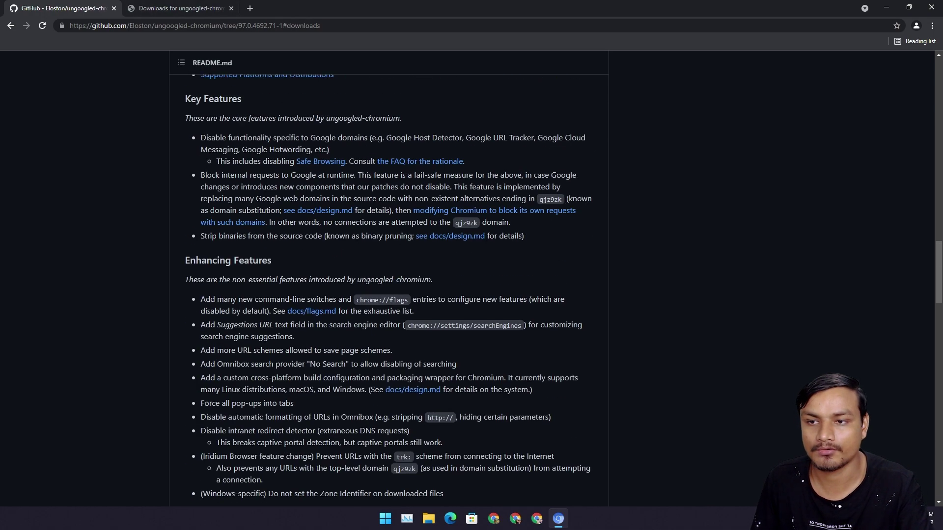
pyautogui.scroll(5, 408, 228)
pyautogui.scroll(9, 379, 330)
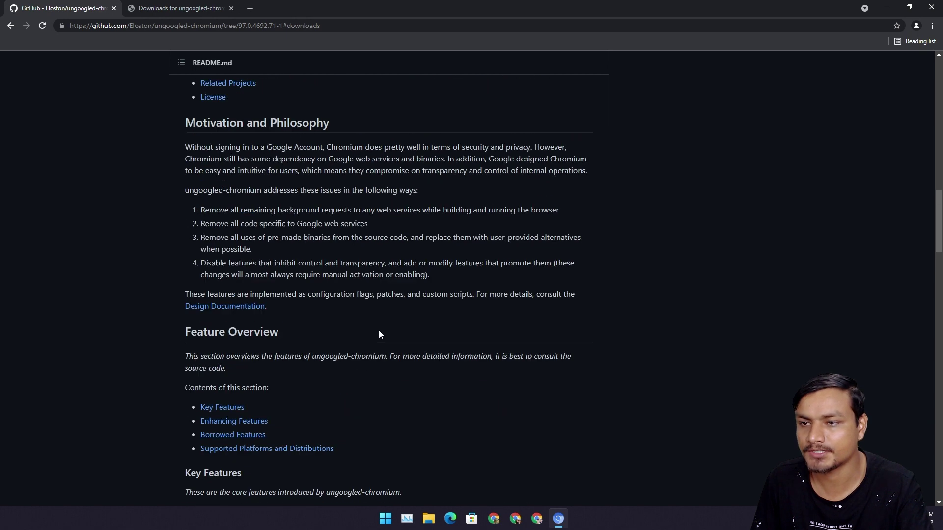
# Step: Examine the latest ungoogled-chromium versions by platform on the downloads page, and return to the project's GitHub page
pyautogui.click(153, 6)
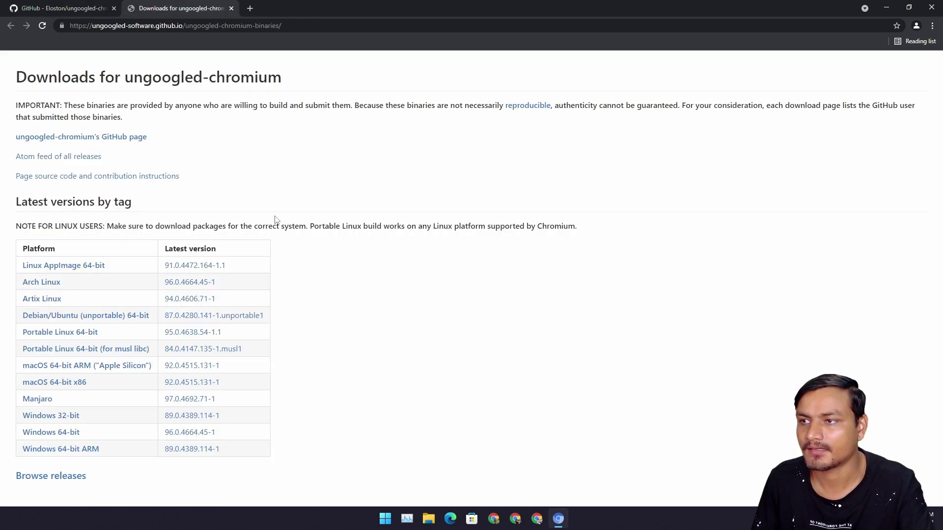
pyautogui.click(212, 29)
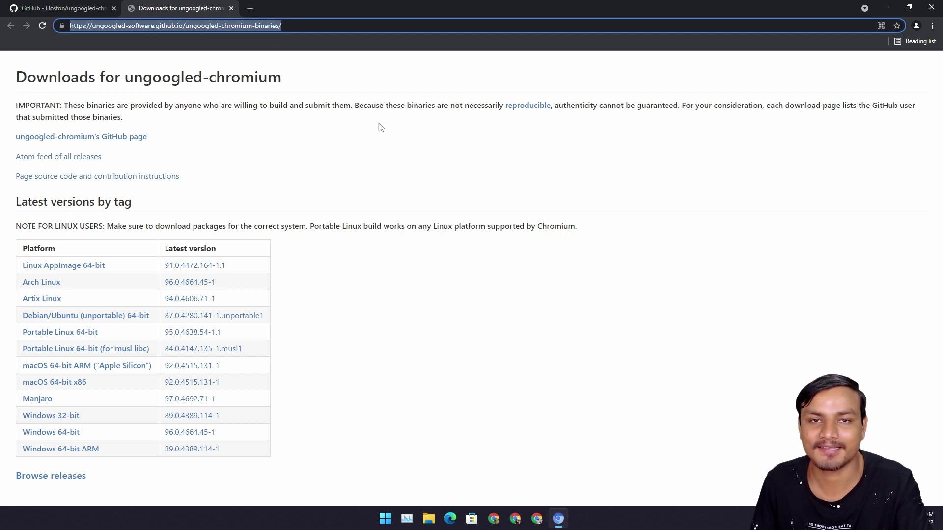
pyautogui.click(504, 287)
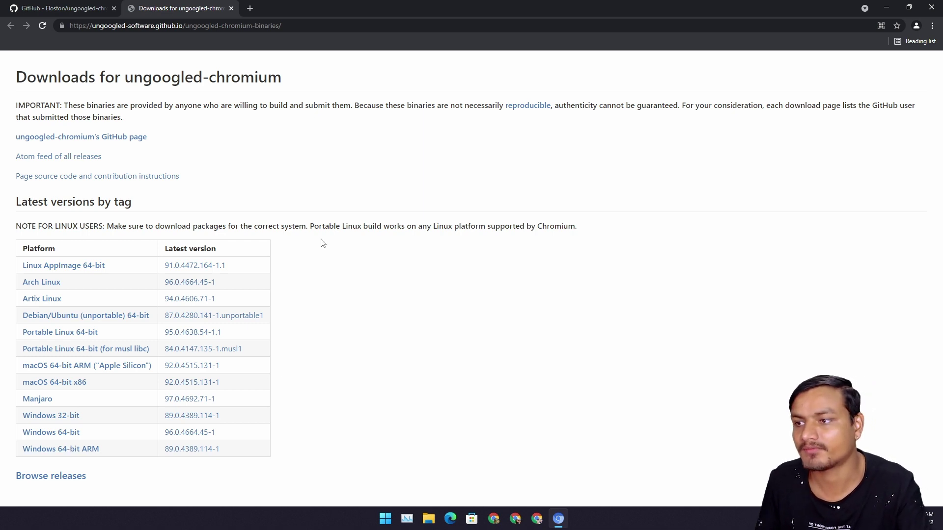
pyautogui.click(67, 8)
pyautogui.scroll(-4, 488, 235)
pyautogui.scroll(5, 550, 240)
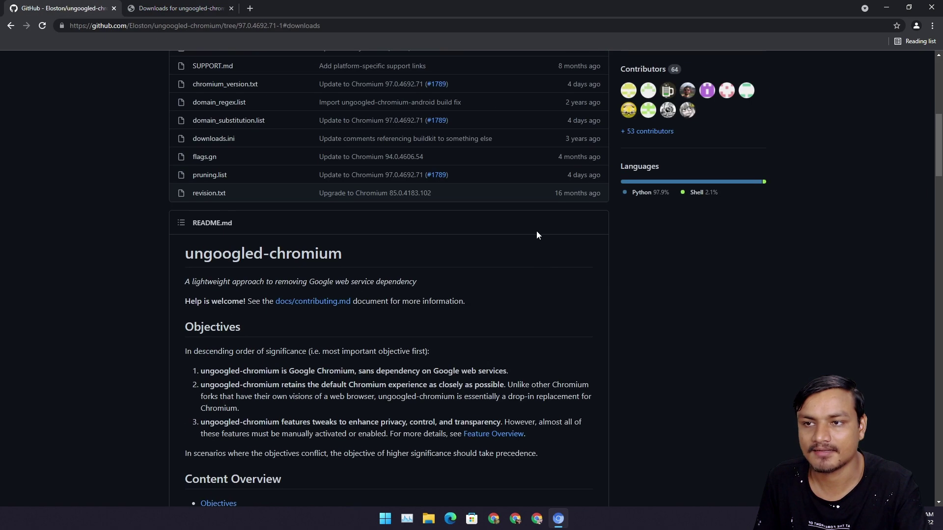
# Step: Open a new tab and close the ungoogled-chromium downloads and GitHub tabs
pyautogui.click(250, 9)
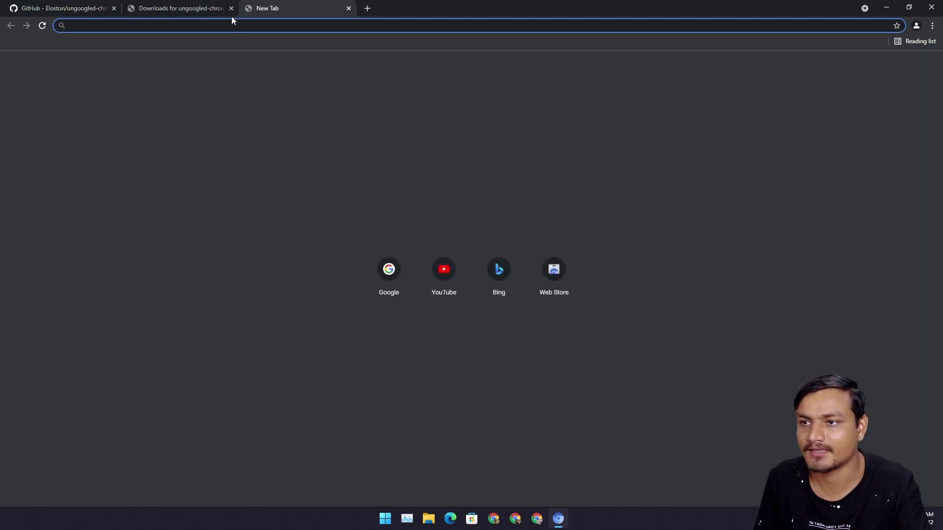
pyautogui.click(231, 9)
pyautogui.click(114, 8)
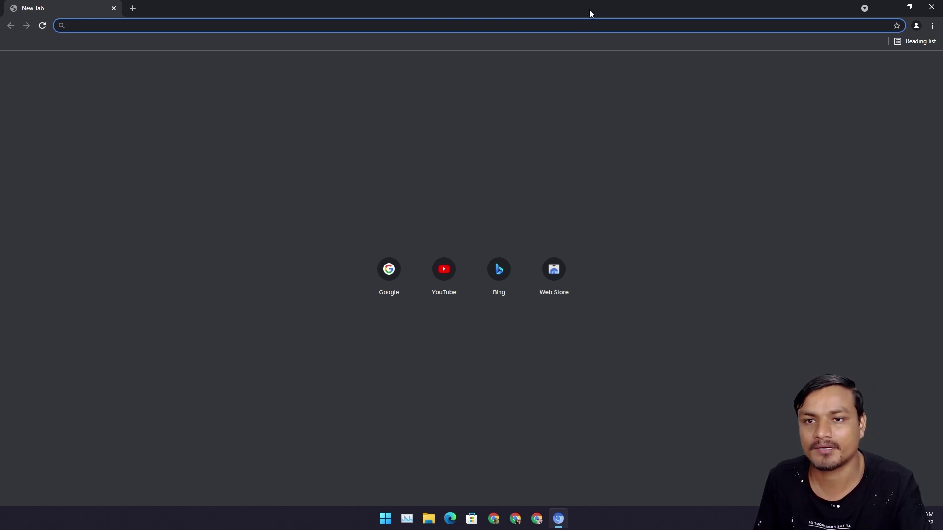
pyautogui.moveTo(589, 10); pyautogui.dragTo(499, 1)
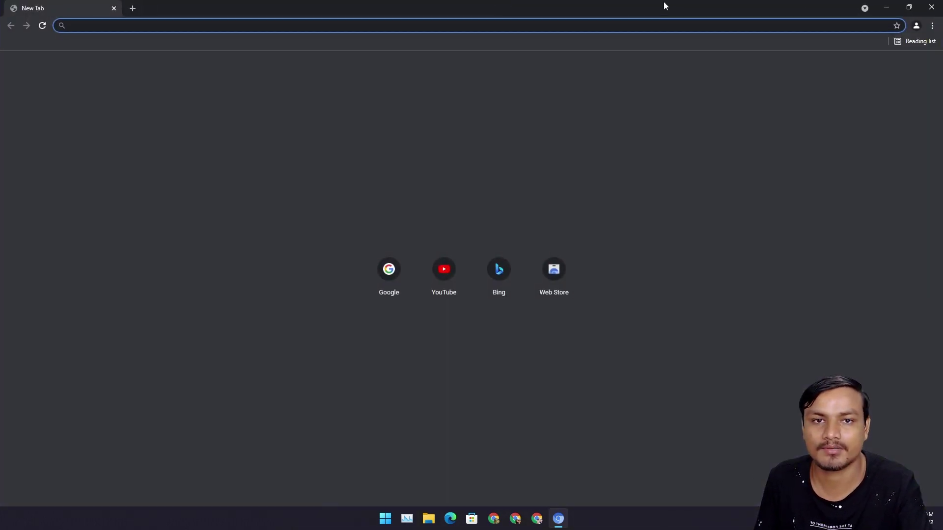
pyautogui.moveTo(664, 1); pyautogui.dragTo(467, 2)
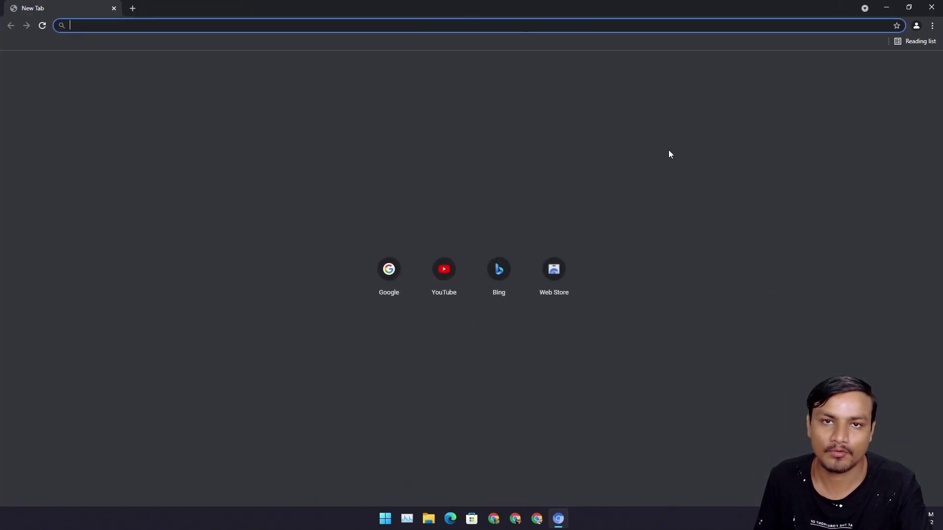
pyautogui.moveTo(573, 8); pyautogui.dragTo(483, 1)
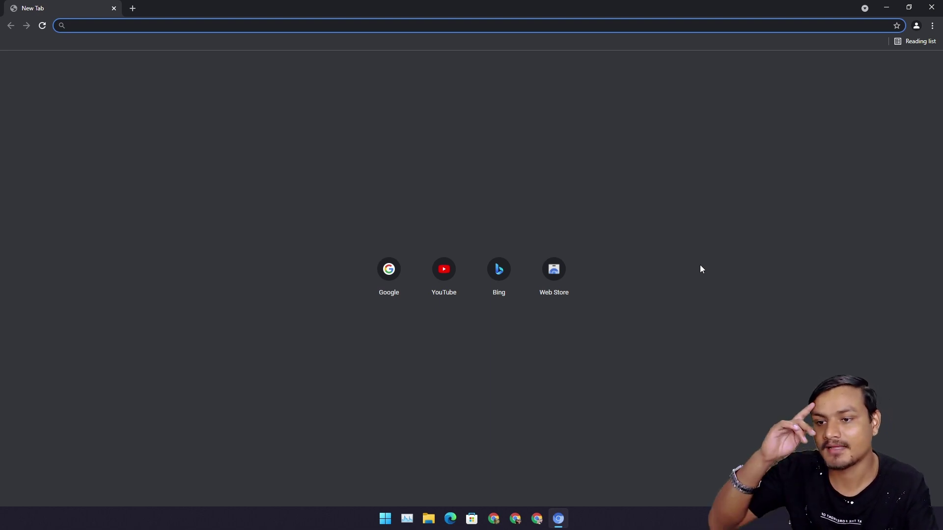
pyautogui.moveTo(625, 6); pyautogui.dragTo(517, 46)
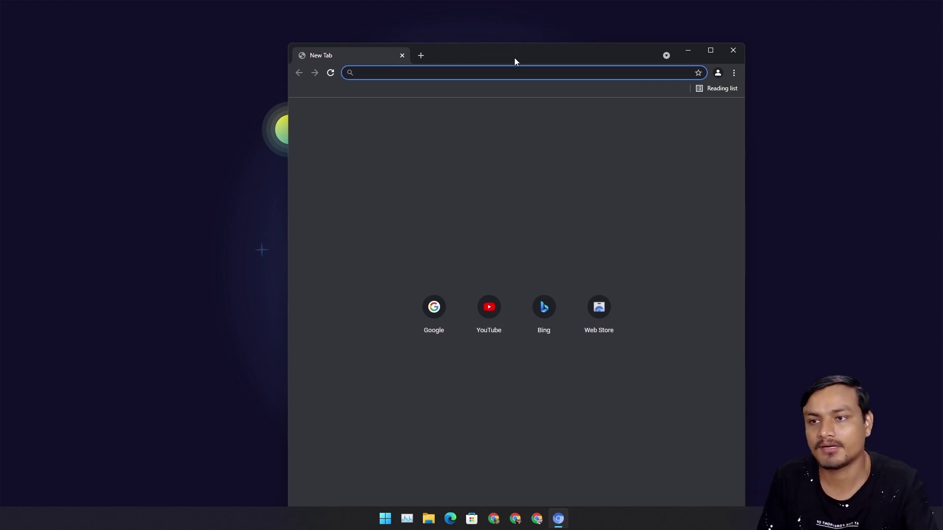
pyautogui.moveTo(514, 58); pyautogui.dragTo(513, 2)
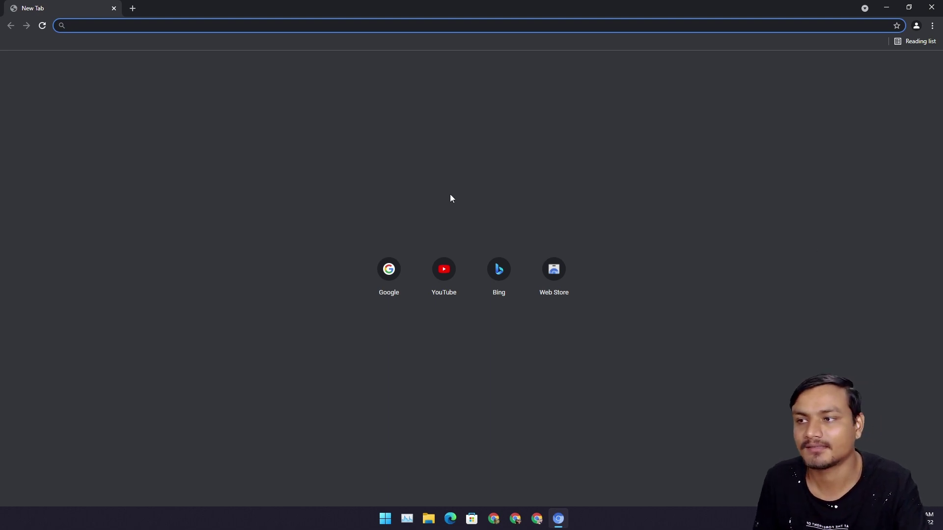
pyautogui.doubleClick(421, 15)
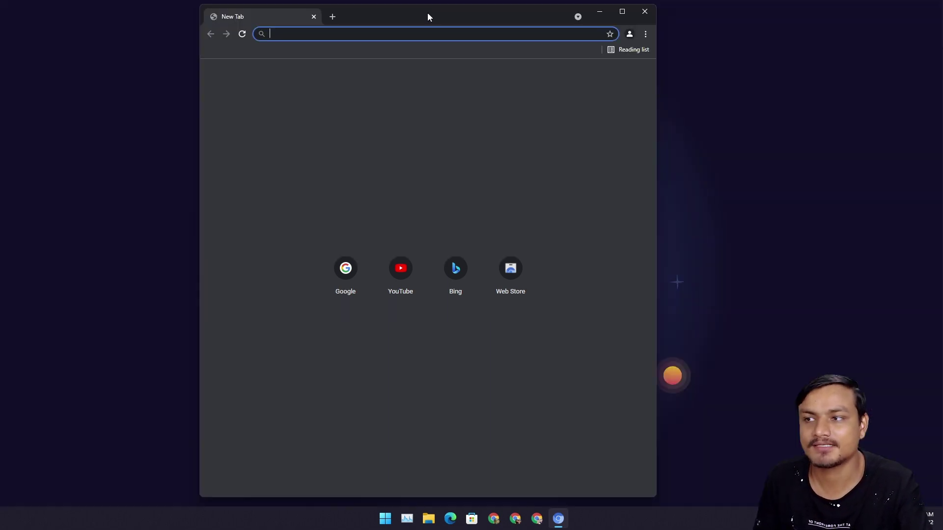
pyautogui.doubleClick(425, 15)
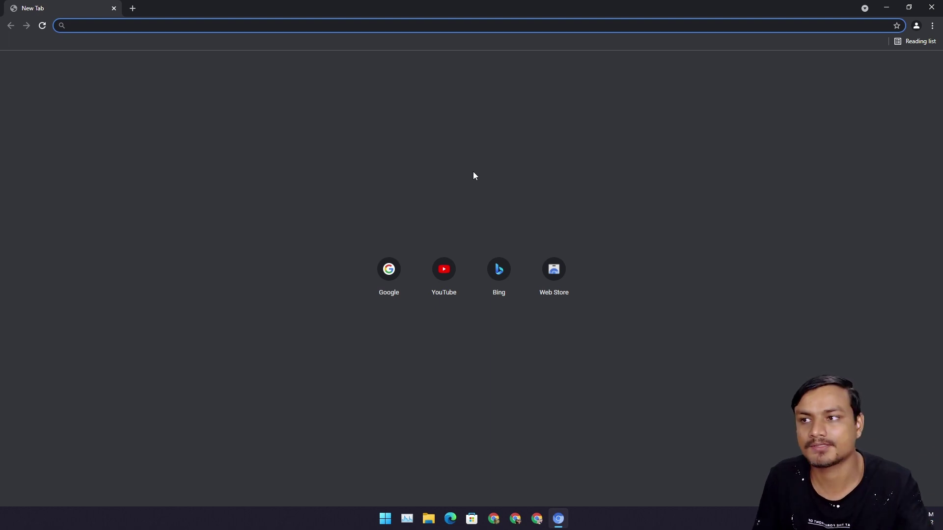
pyautogui.moveTo(522, 5)
pyautogui.mouseDown()
pyautogui.moveTo(509, 17)
pyautogui.moveTo(514, 3)
pyautogui.mouseUp()
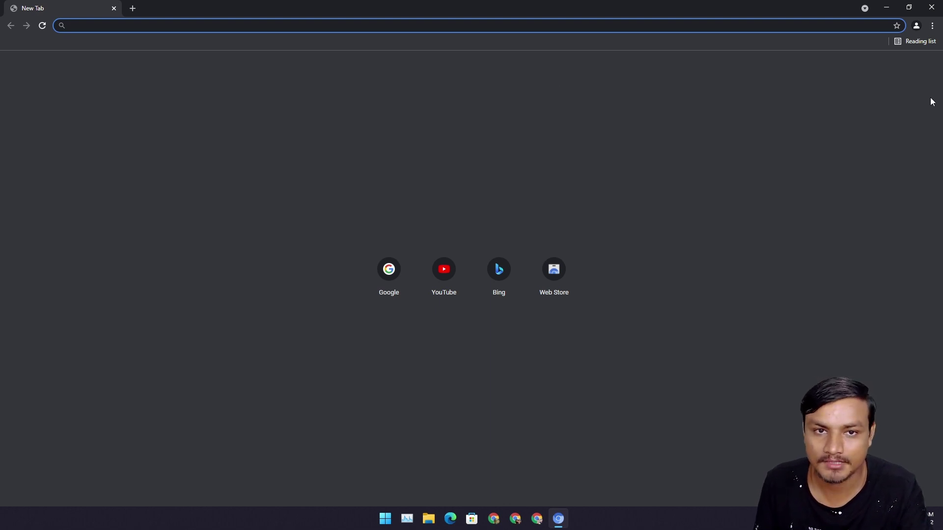
# Step: Open the browser settings and examine Sync and Google services and the bookmark import options under You and Google, without importing anything
pyautogui.click(932, 26)
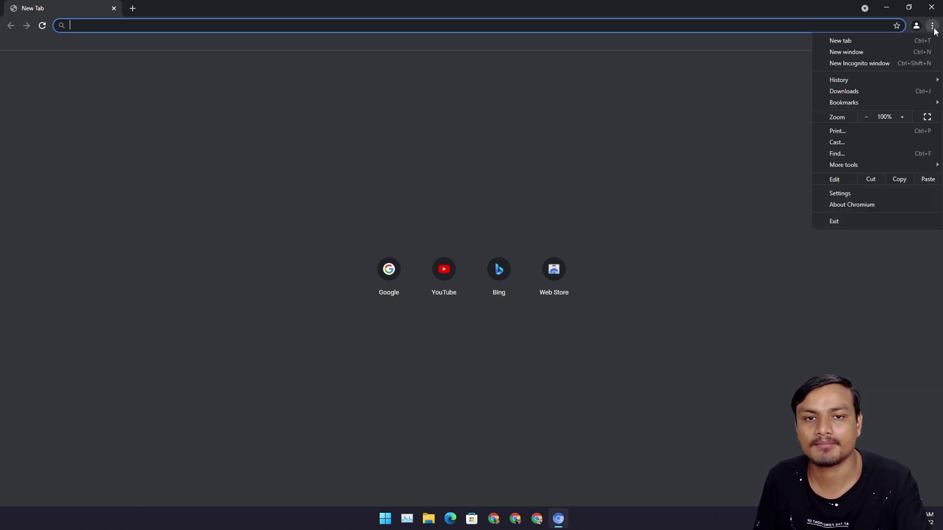
pyautogui.click(844, 193)
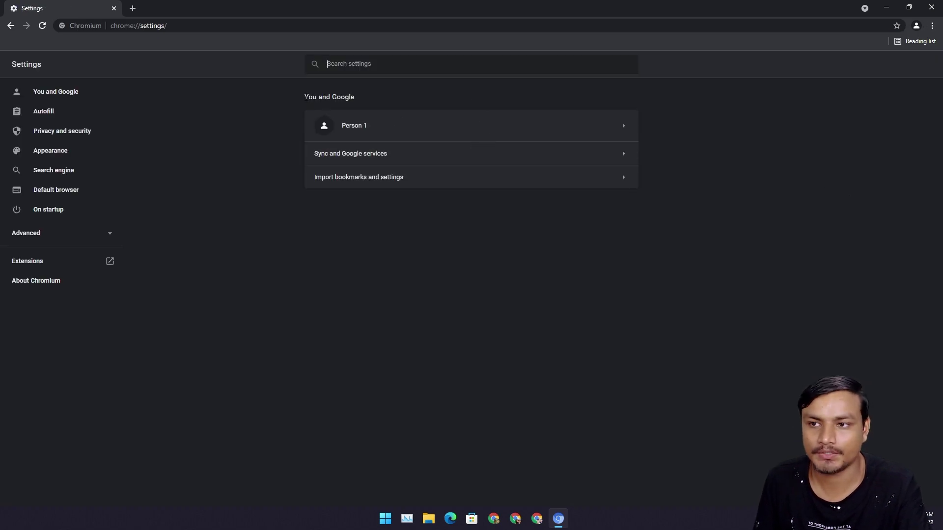
pyautogui.moveTo(305, 96); pyautogui.dragTo(385, 105)
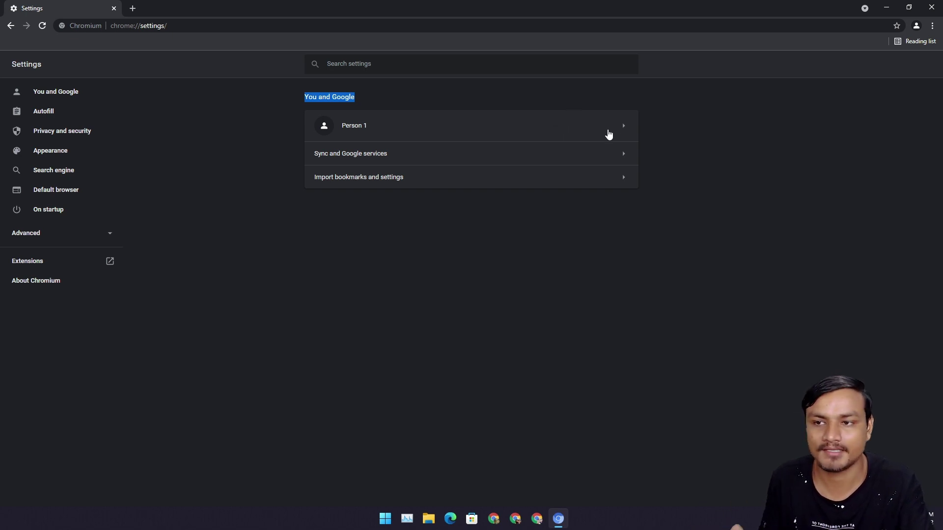
pyautogui.click(580, 159)
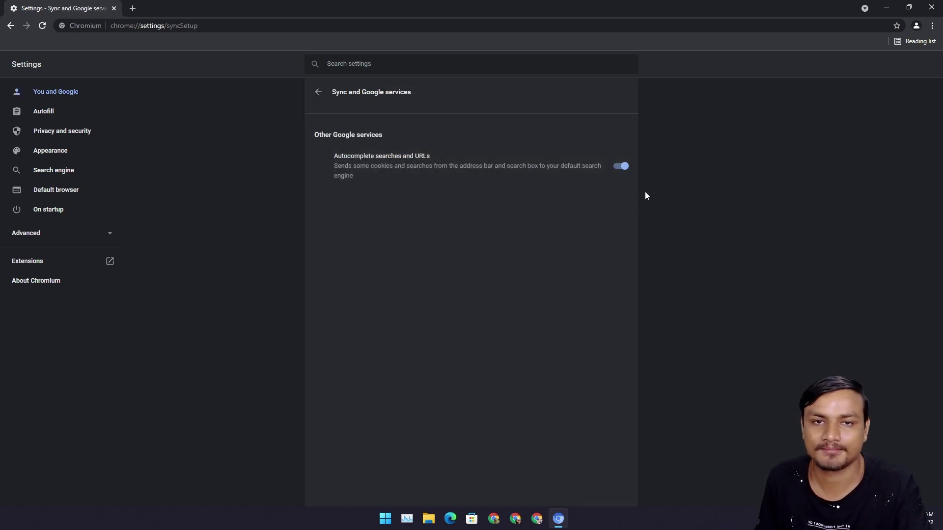
pyautogui.click(318, 92)
pyautogui.click(420, 181)
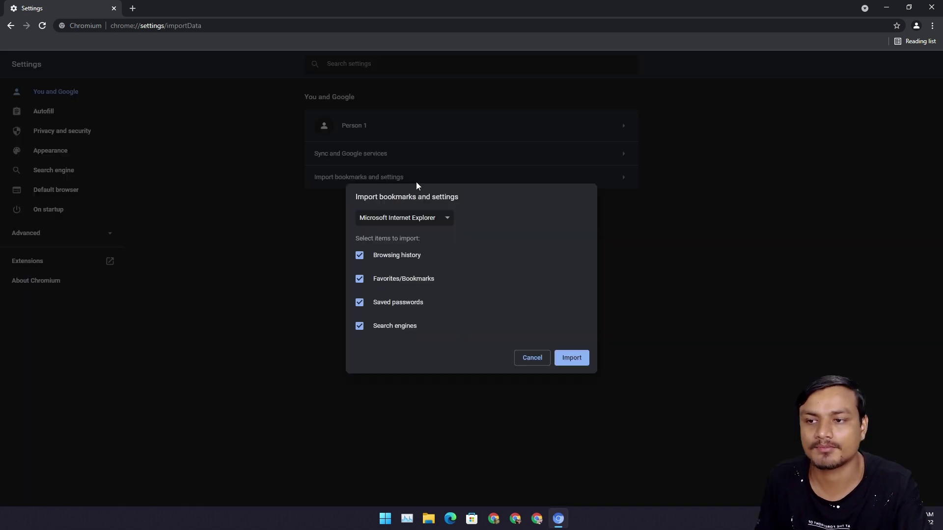
pyautogui.click(531, 356)
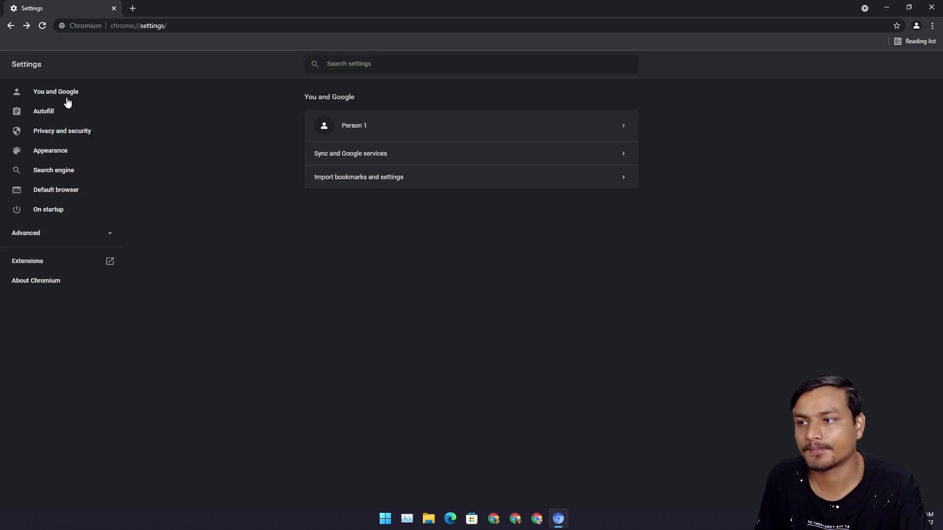
# Step: Look through the Autofill, Privacy and security, Appearance, Search engine, Default browser, On startup and Advanced settings
pyautogui.click(53, 109)
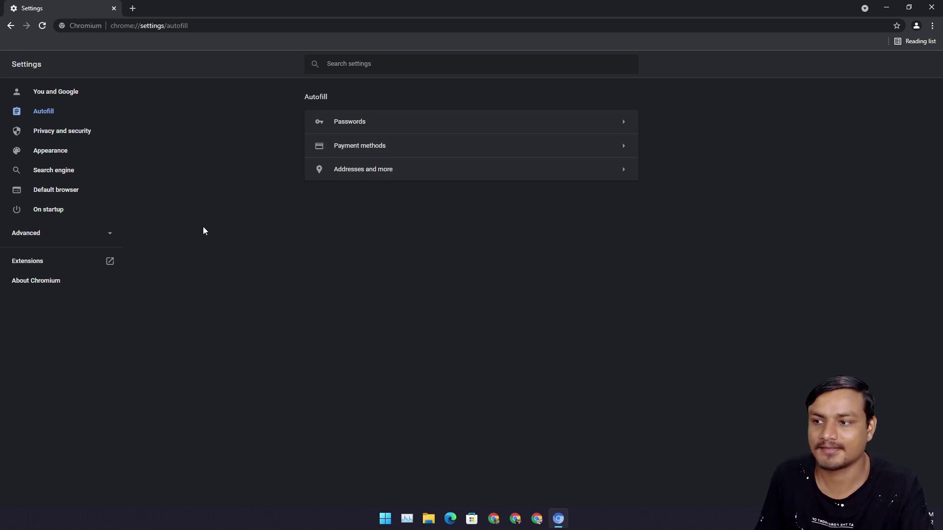
pyautogui.click(50, 150)
pyautogui.click(57, 131)
pyautogui.click(53, 155)
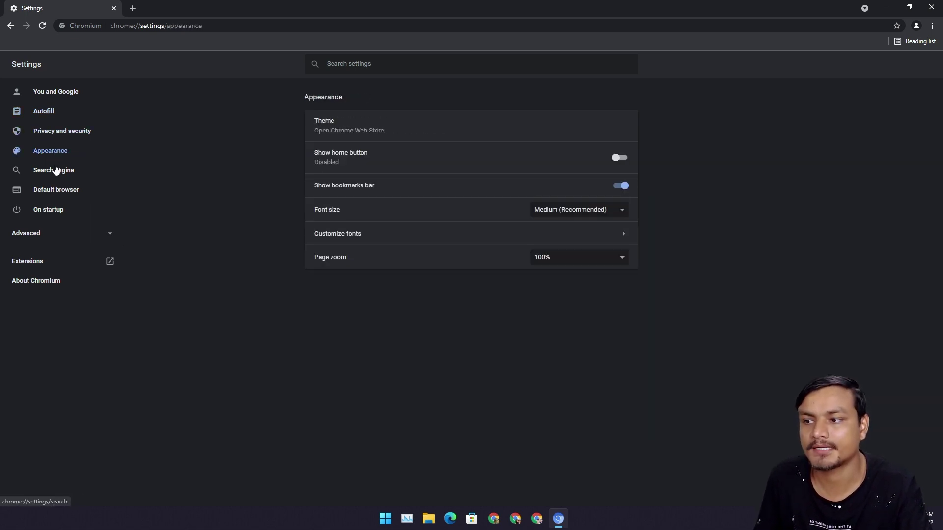
pyautogui.click(56, 170)
pyautogui.click(49, 189)
pyautogui.click(55, 211)
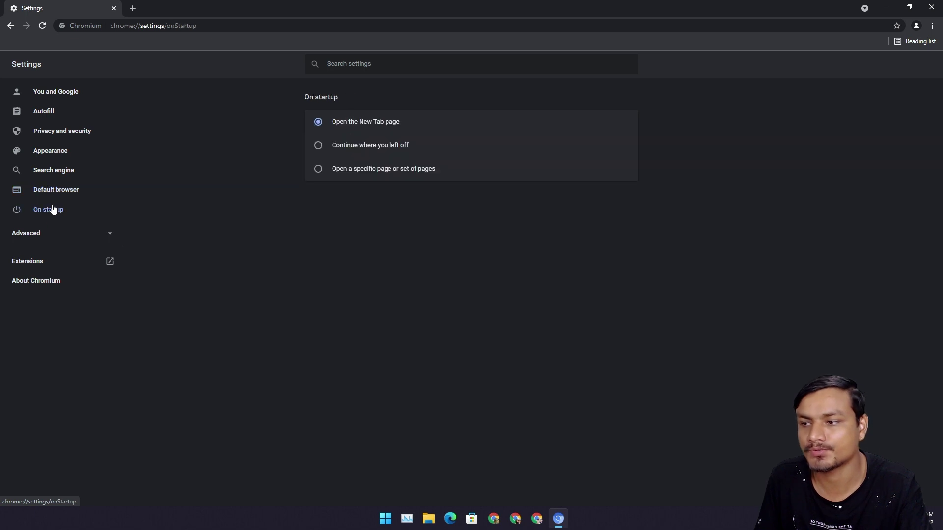
pyautogui.click(43, 239)
pyautogui.click(48, 239)
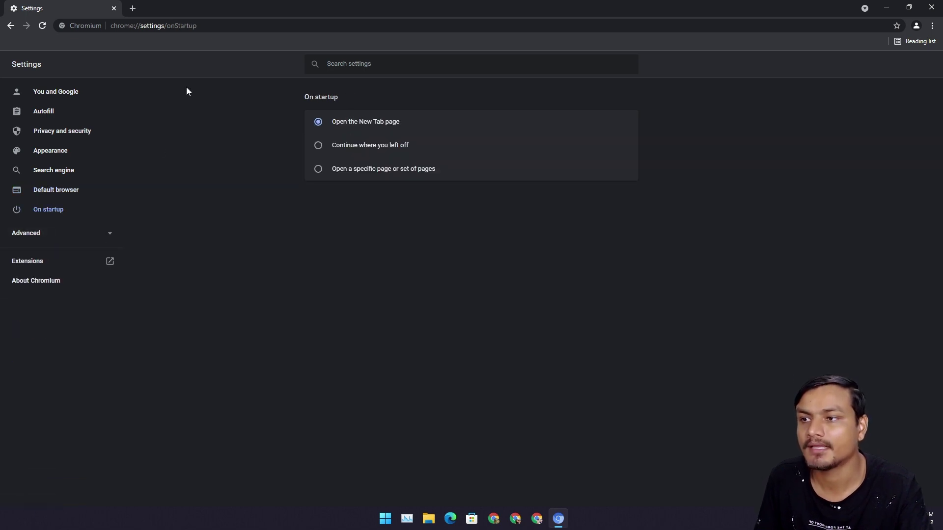
# Step: Try to search for "sdsdsds" from the address bar in a new tab, and open the Google home page
pyautogui.click(132, 9)
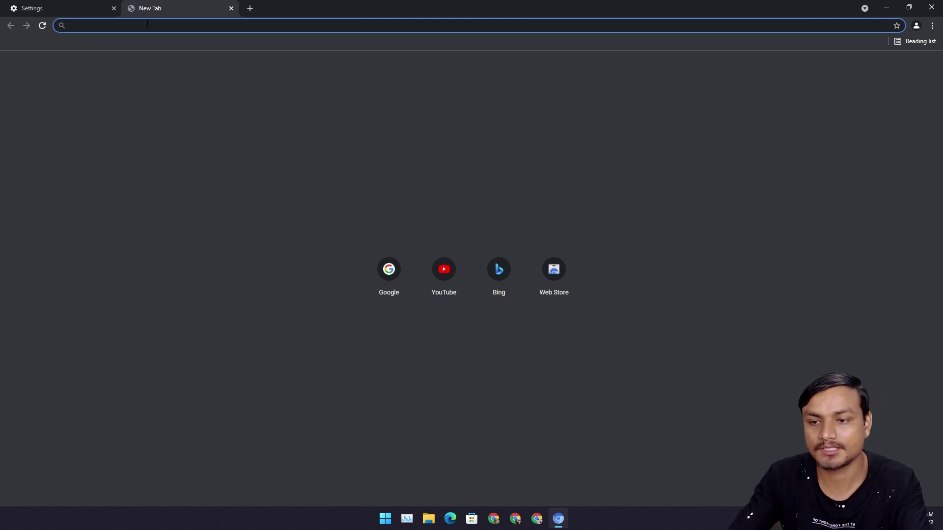
pyautogui.write('sdsdsds')
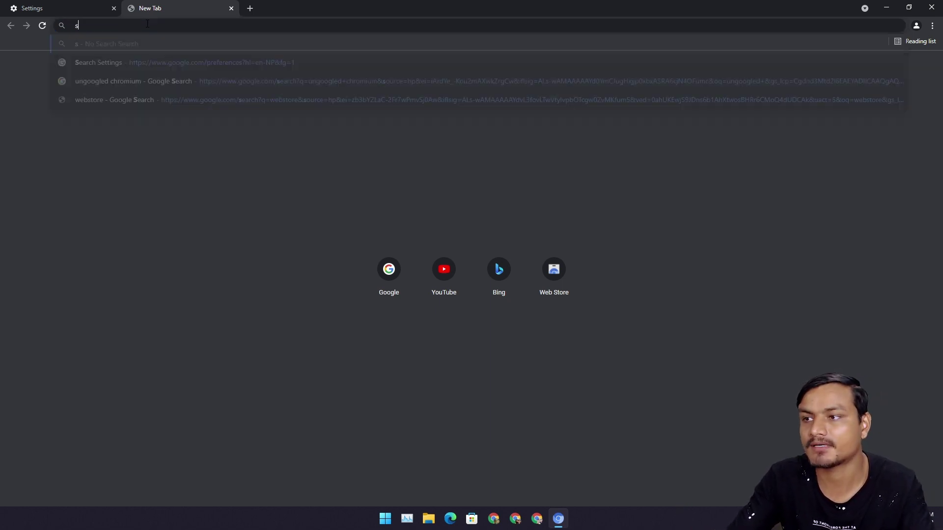
pyautogui.click(142, 44)
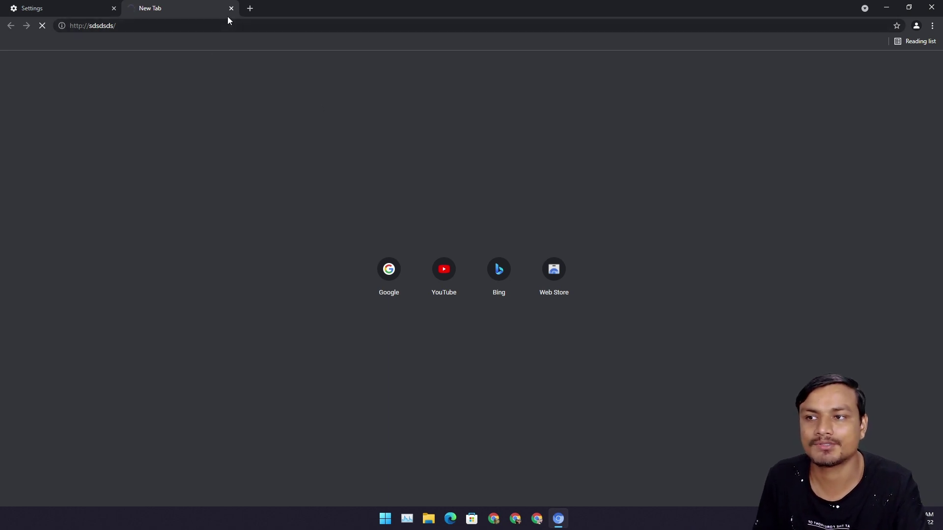
pyautogui.click(391, 284)
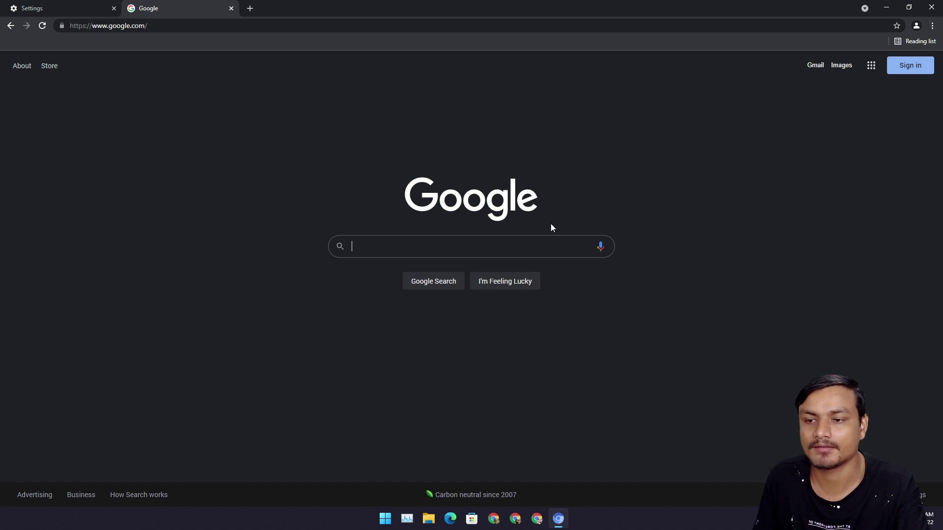
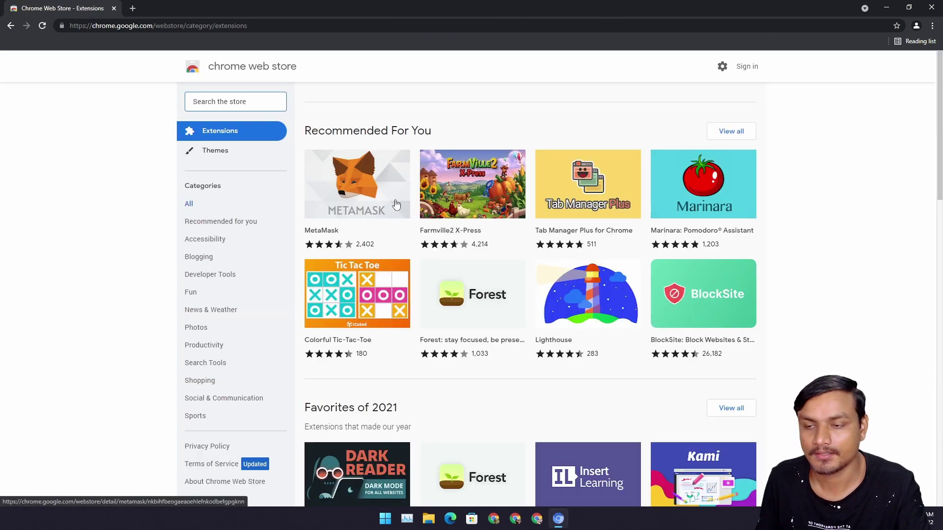
# Step: Open the MetaMask extension page in the Chrome Web Store, look over its overview, and return to the extensions list
pyautogui.click(362, 204)
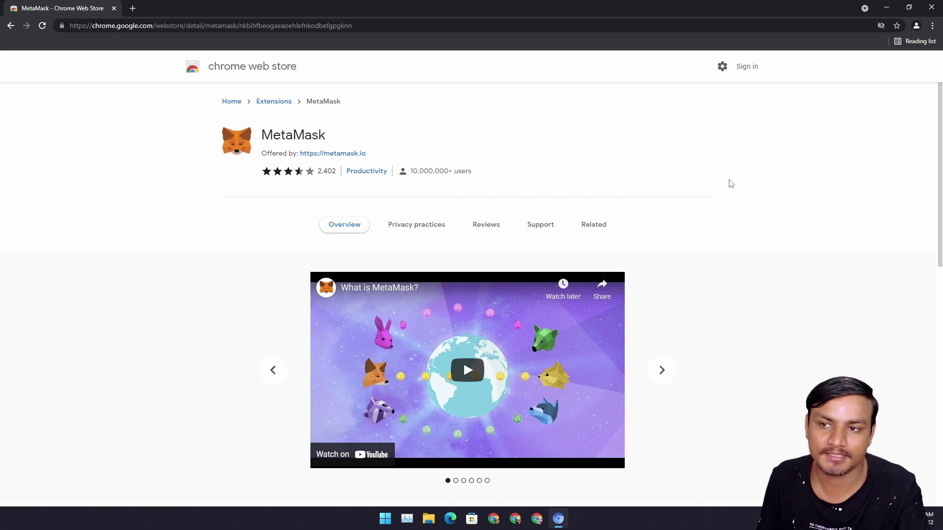
pyautogui.scroll(-4, 701, 188)
pyautogui.scroll(4, 707, 196)
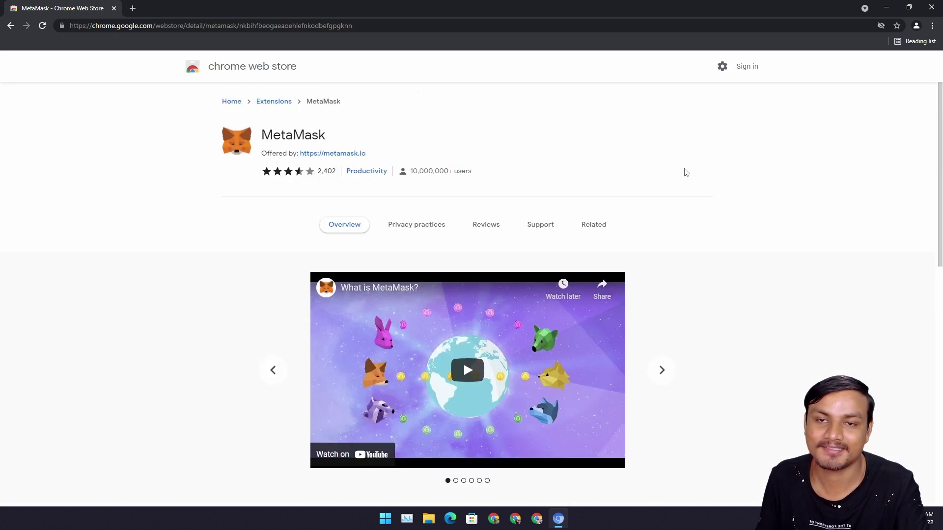
pyautogui.click(10, 26)
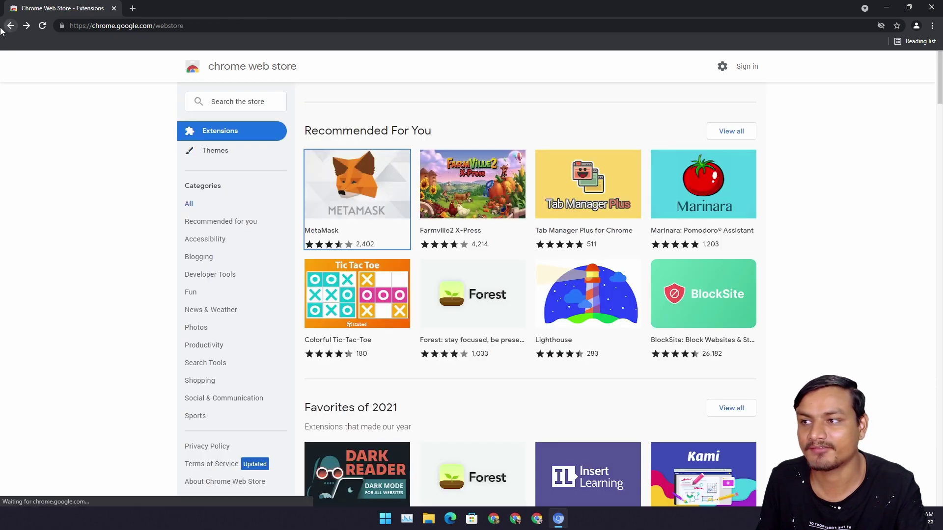
pyautogui.doubleClick(549, 3)
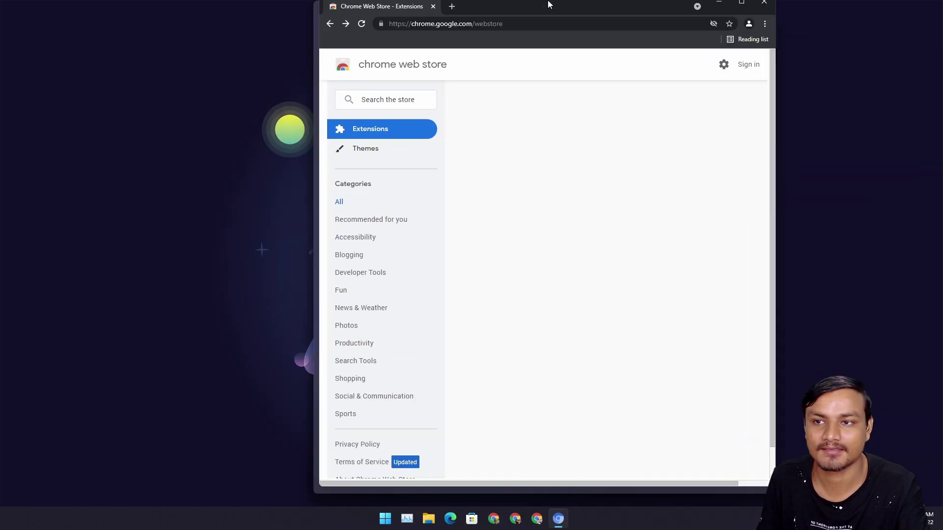
pyautogui.moveTo(549, 4); pyautogui.dragTo(494, 2)
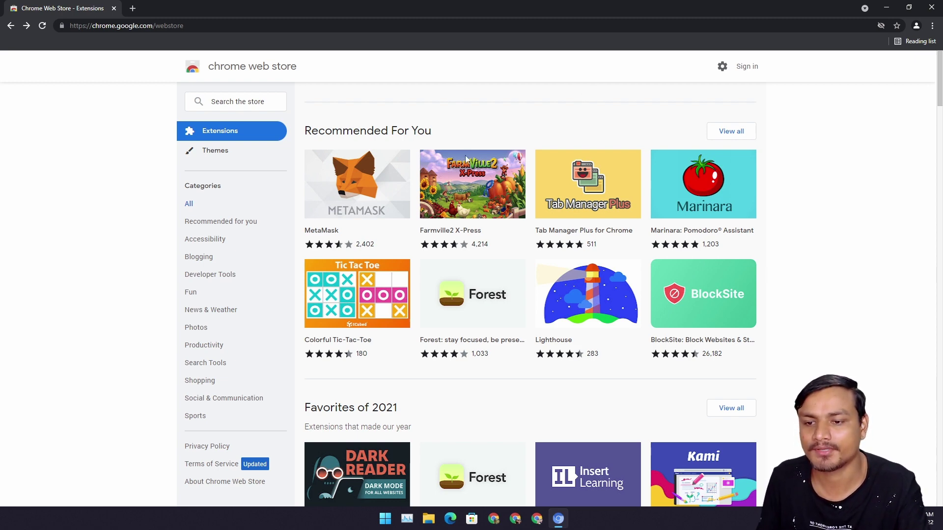
pyautogui.scroll(-4, 558, 212)
pyautogui.scroll(4, 827, 221)
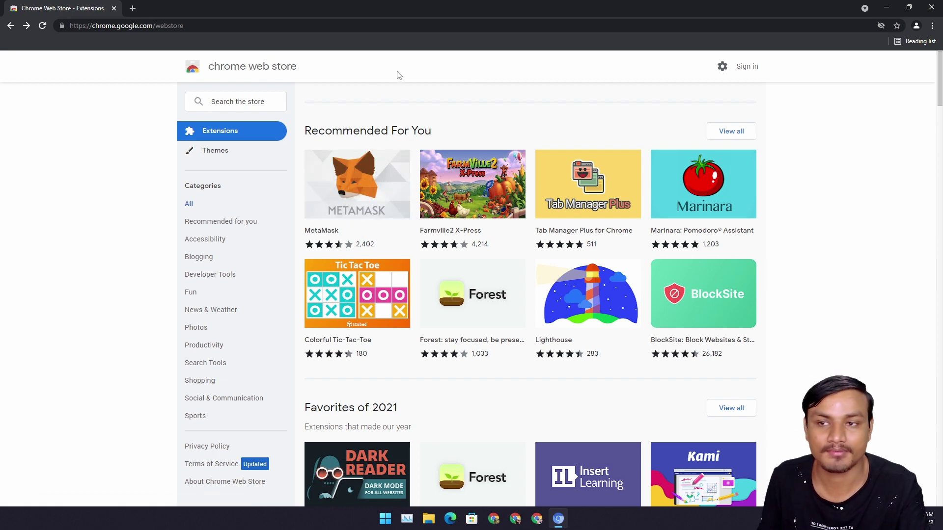
# Step: View the MetaMask page again, return to the store's extensions list, and look through the recommended extensions
pyautogui.click(356, 187)
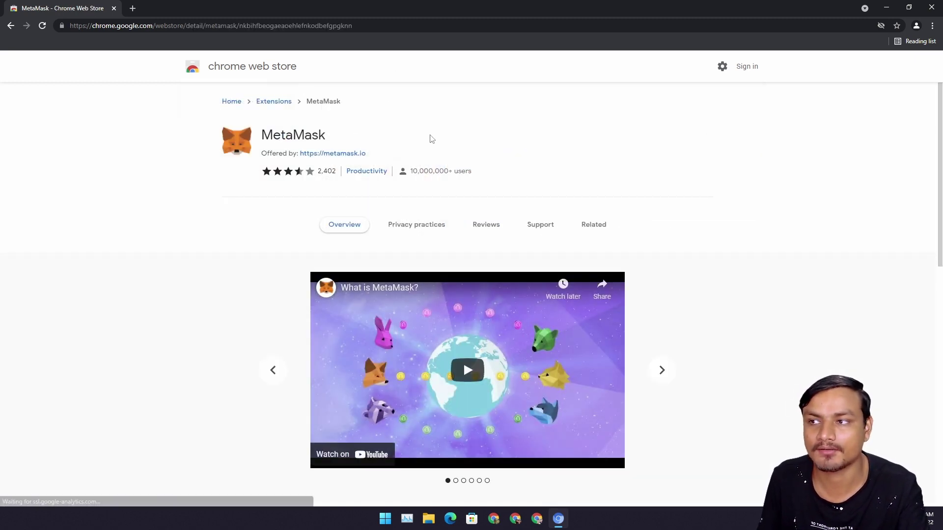
pyautogui.click(10, 26)
pyautogui.scroll(-2, 661, 234)
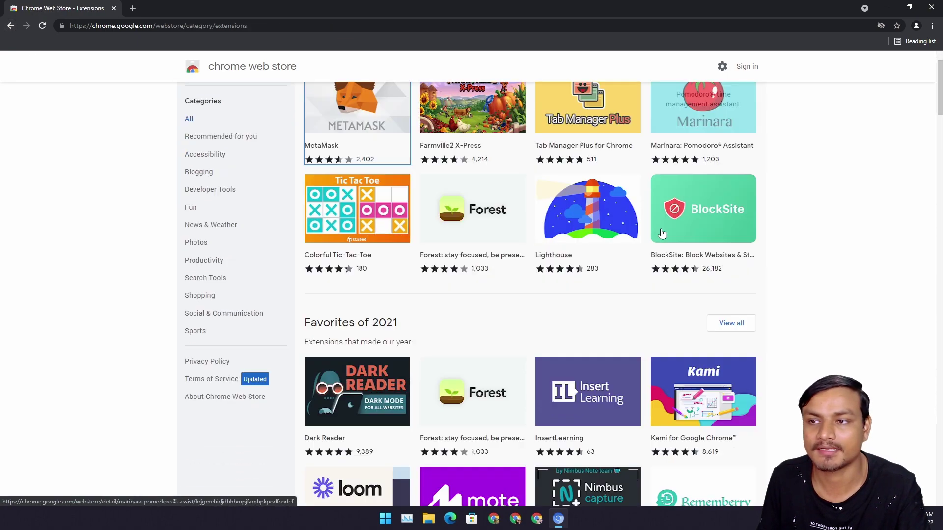
pyautogui.scroll(2, 661, 233)
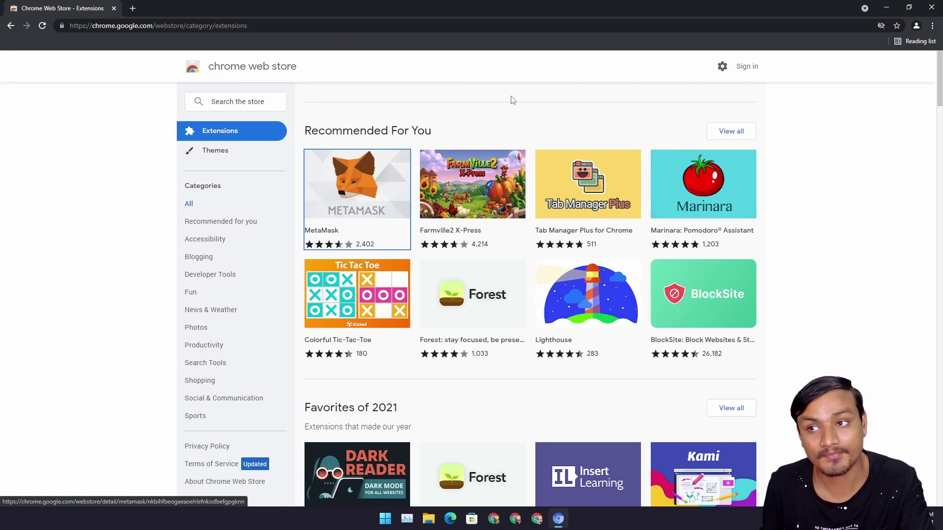
# Step: Try the Web Store shortcut from a new tab, examine the address in the page heading, and close that tab
pyautogui.click(132, 8)
pyautogui.click(110, 8)
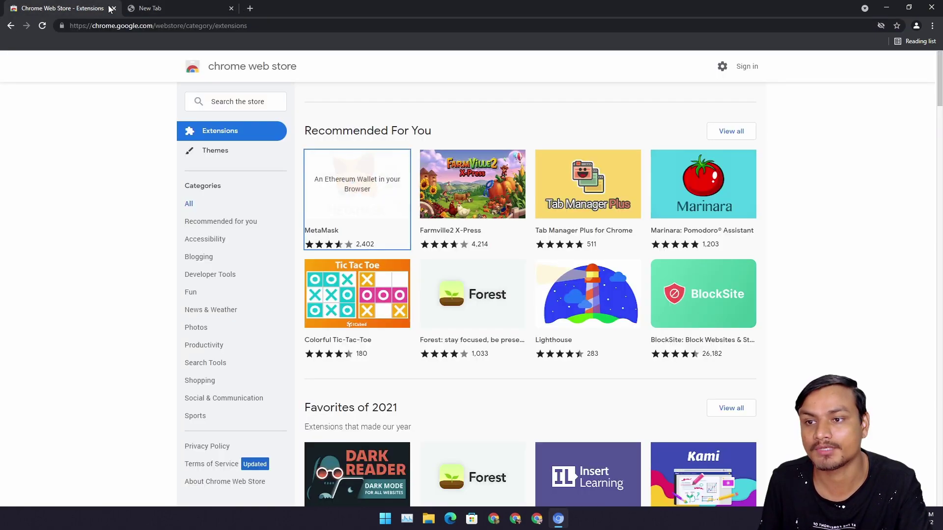
pyautogui.click(186, 7)
pyautogui.click(551, 268)
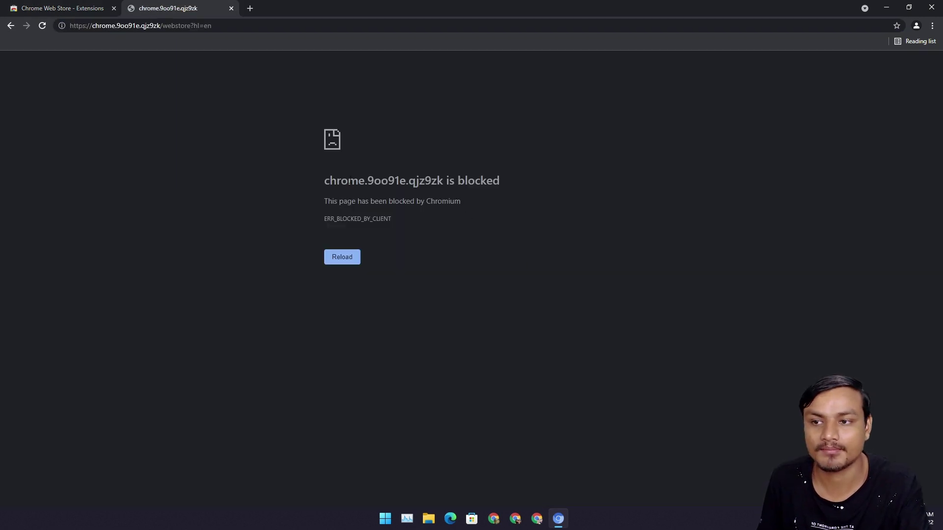
pyautogui.moveTo(326, 180); pyautogui.dragTo(505, 178)
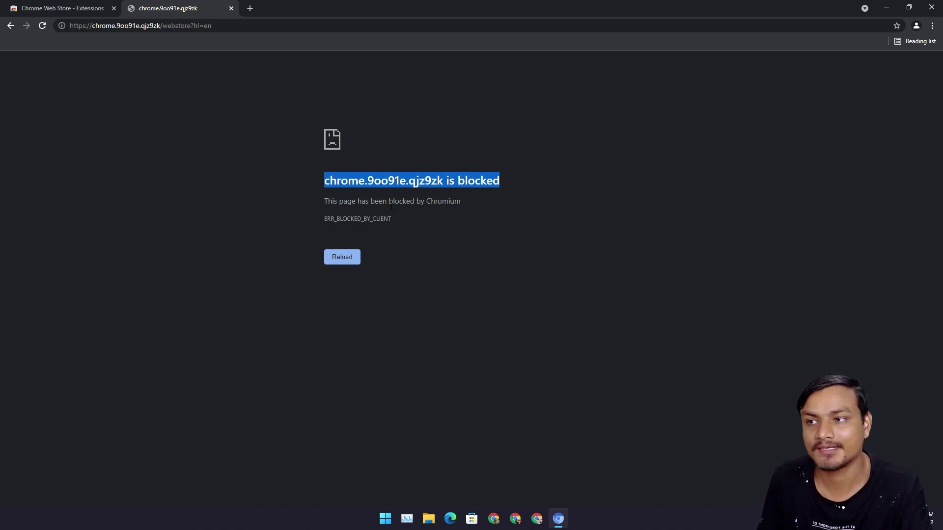
pyautogui.click(231, 9)
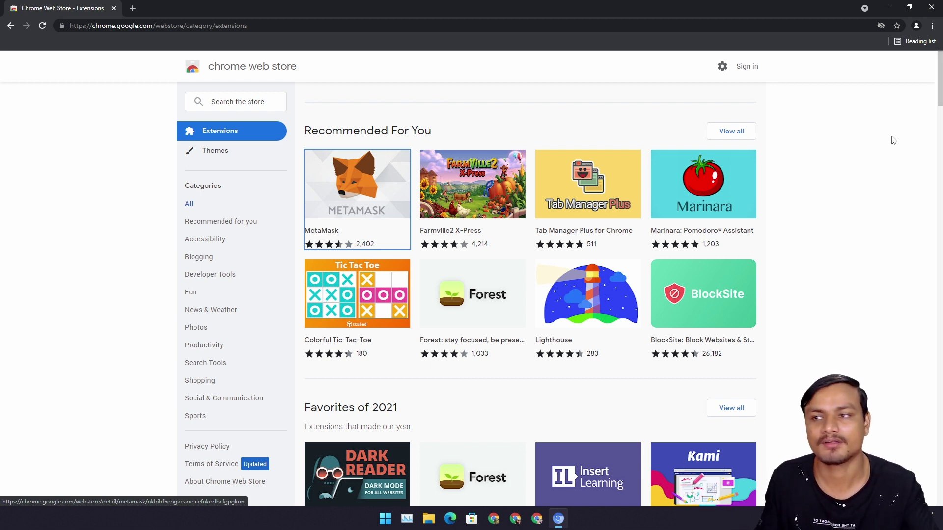
# Step: Open a new tab and close the Chrome Web Store tab
pyautogui.click(130, 9)
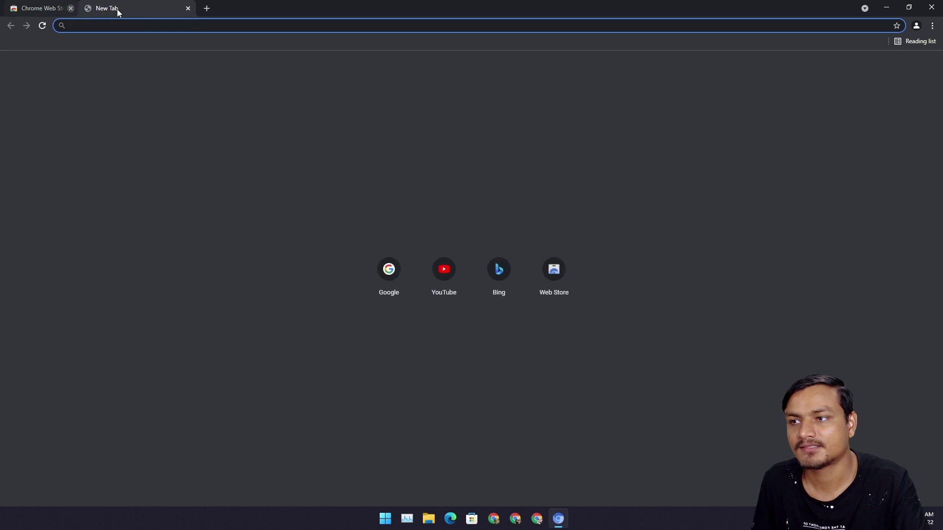
pyautogui.click(115, 8)
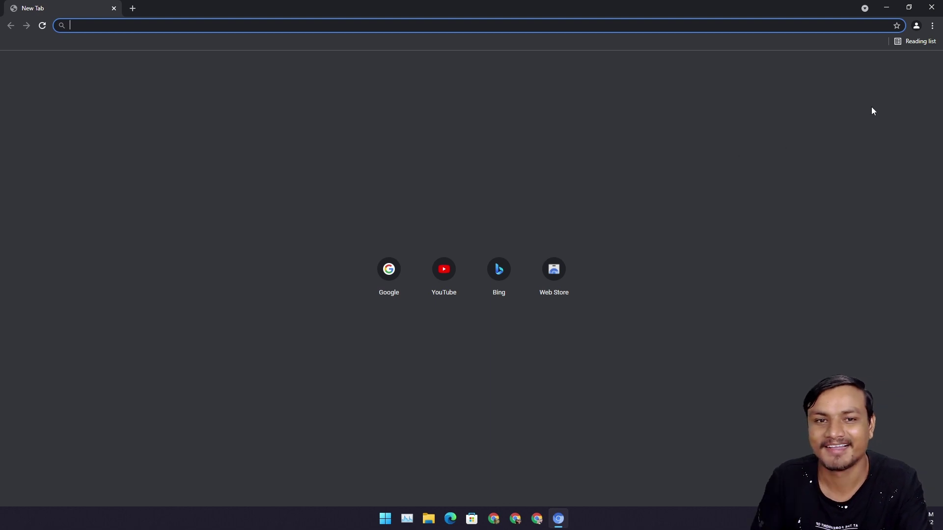
pyautogui.click(932, 26)
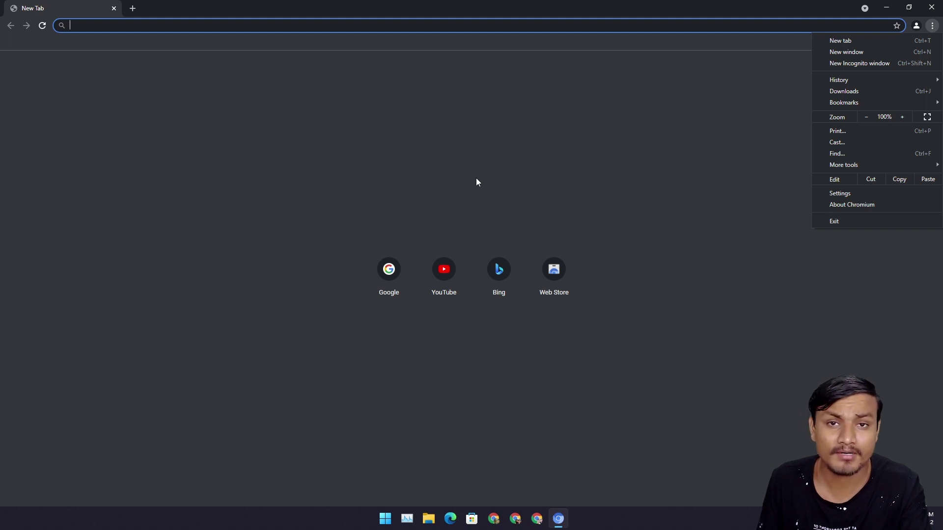
pyautogui.click(477, 178)
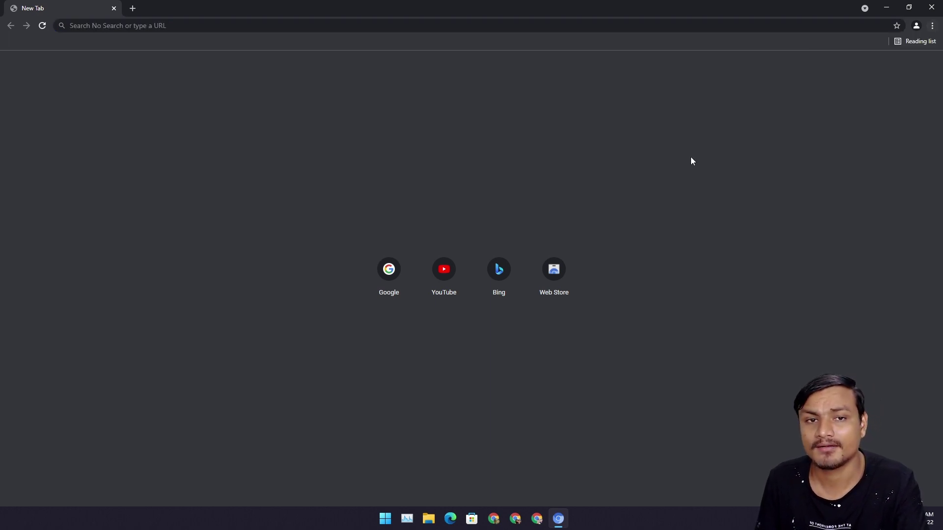
# Step: Open the browser settings and view the You and Google section
pyautogui.click(928, 31)
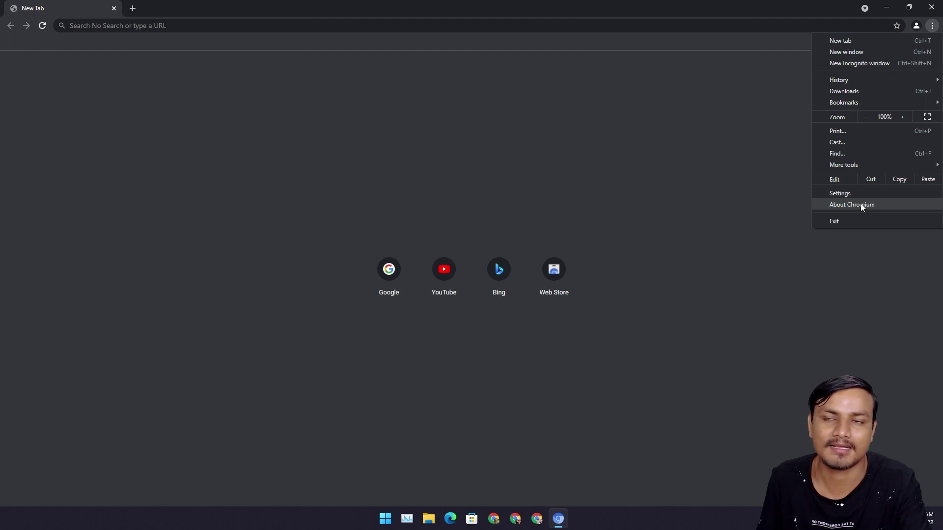
pyautogui.click(838, 192)
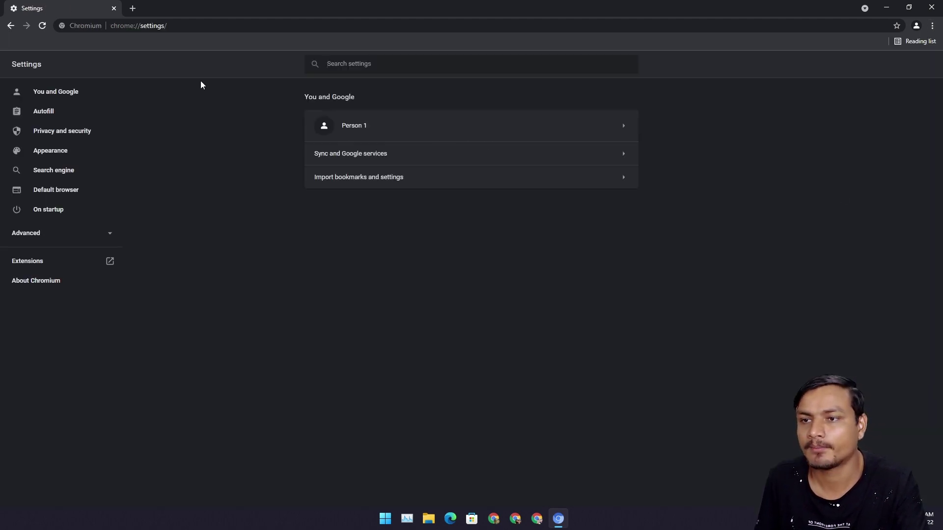
pyautogui.click(66, 94)
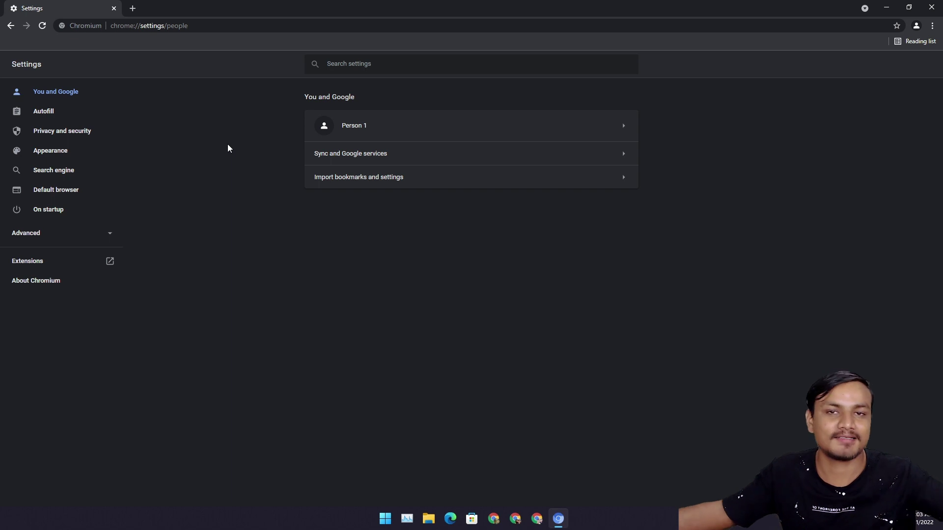
pyautogui.moveTo(507, 4)
pyautogui.mouseDown()
pyautogui.moveTo(501, 61)
pyautogui.moveTo(489, 2)
pyautogui.mouseUp()
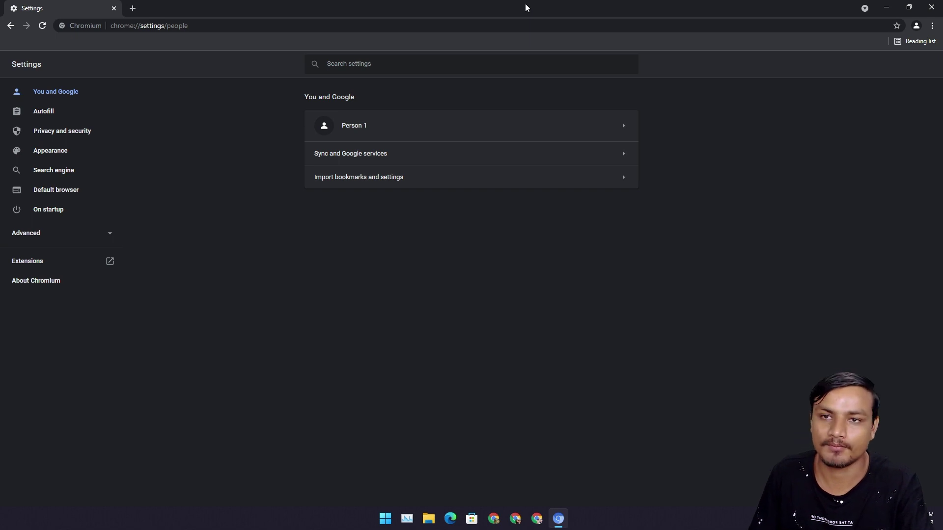
pyautogui.moveTo(525, 6); pyautogui.dragTo(484, 4)
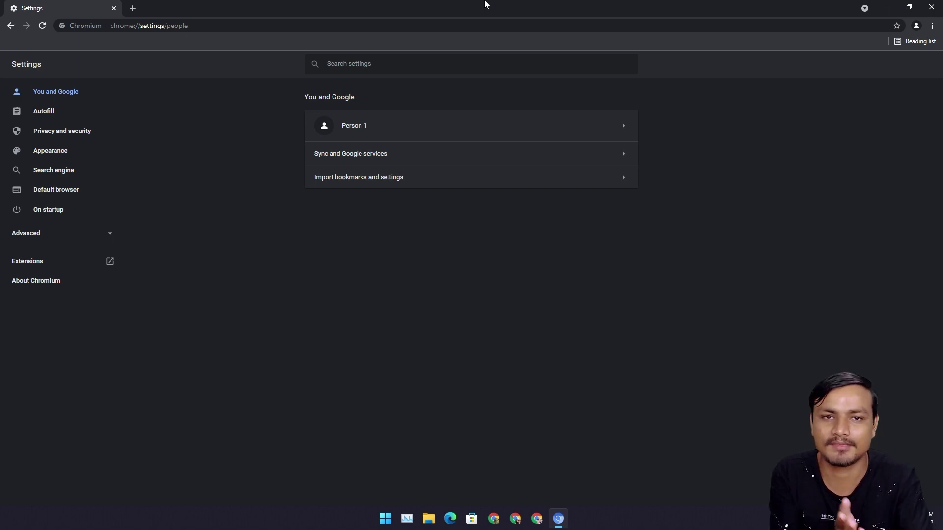
pyautogui.moveTo(484, 5)
pyautogui.mouseDown()
pyautogui.moveTo(479, 19)
pyautogui.moveTo(482, 1)
pyautogui.mouseUp()
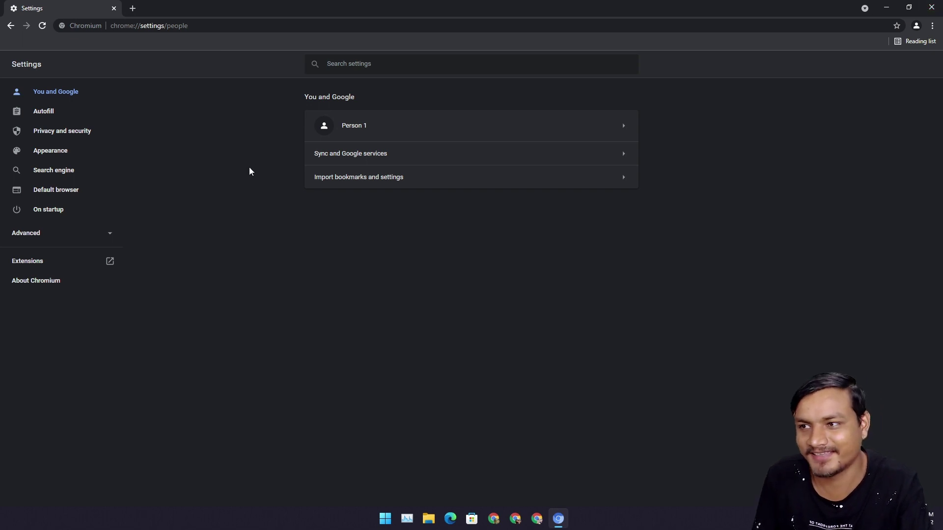
# Step: Close the browser window
pyautogui.click(931, 7)
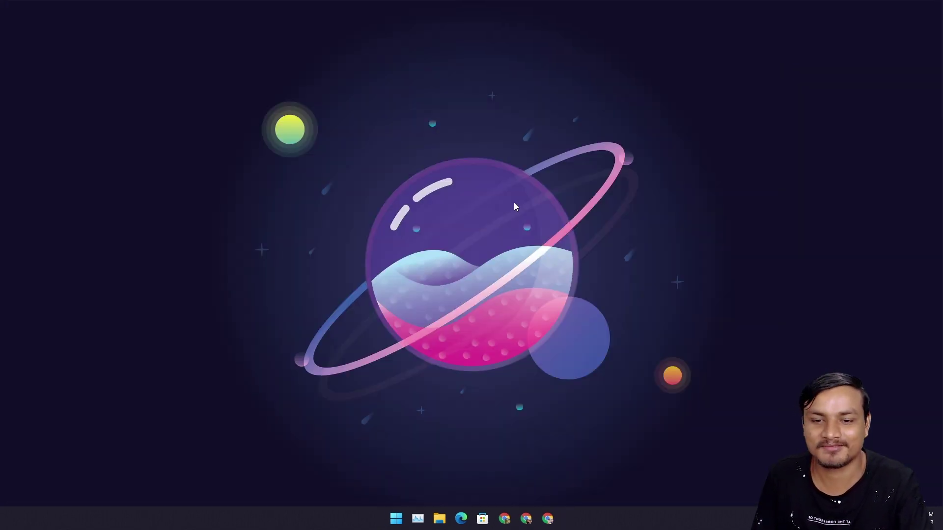